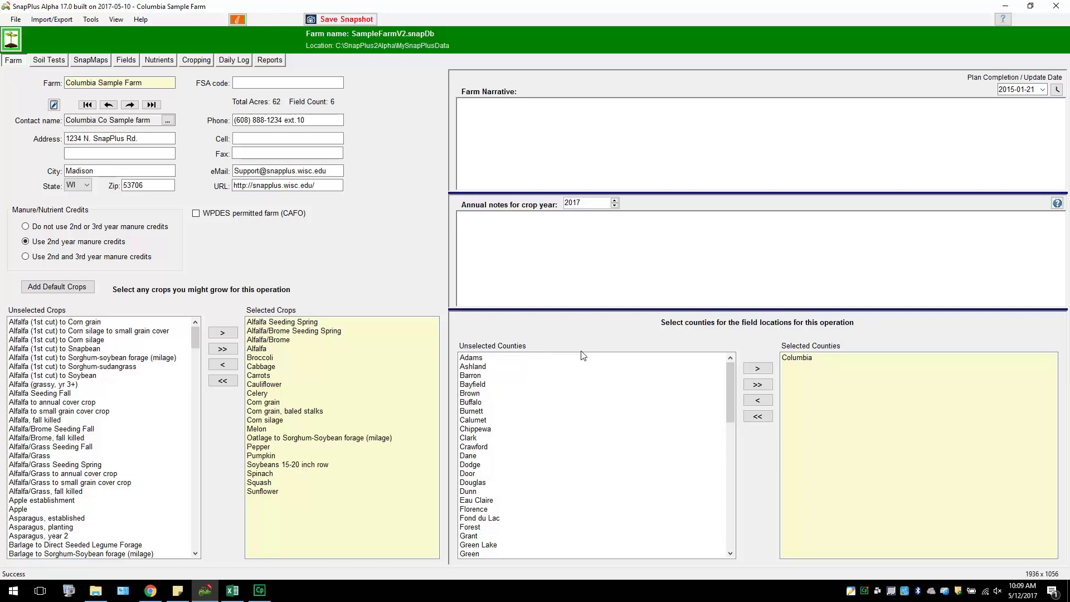
- Show the manure Daily Log, then open Template Daily Spreading Log.xls from Reference Docs (N to Z)
click(248, 63)
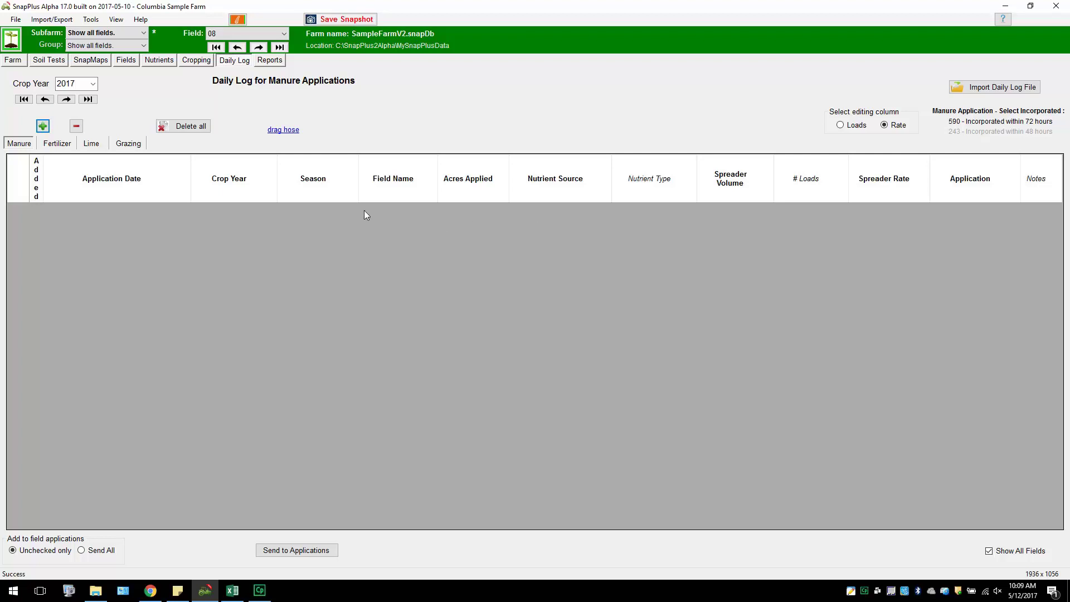
click(139, 19)
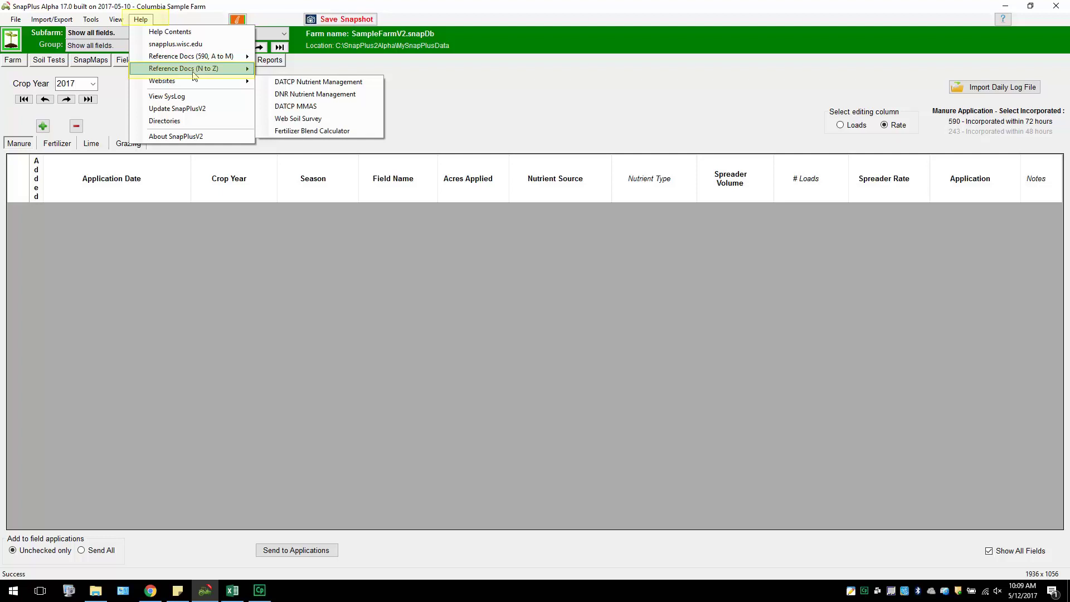
mouse_move(194, 76)
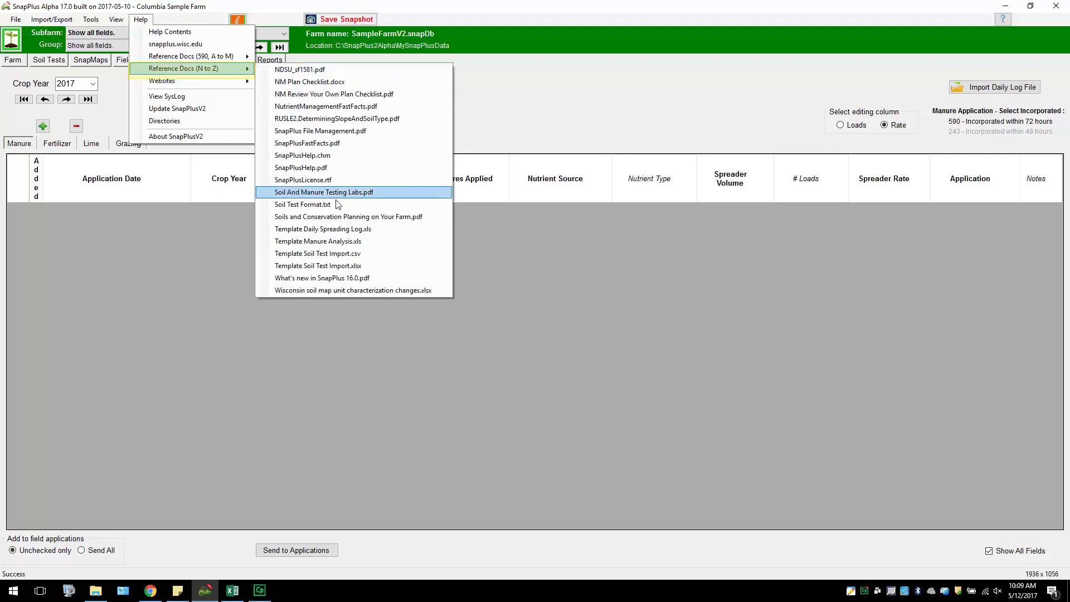
click(342, 229)
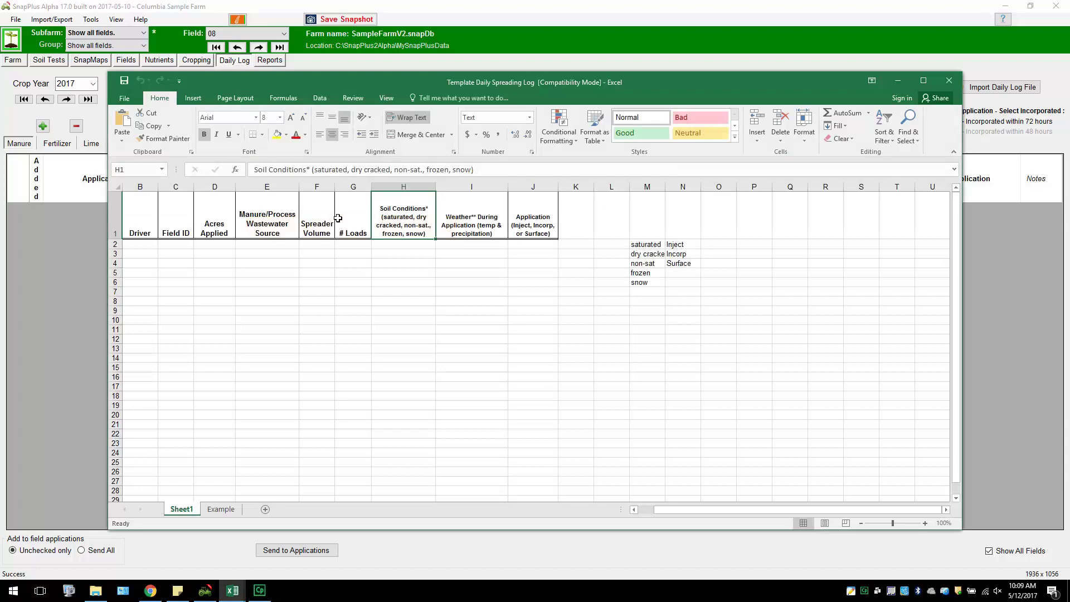
- Maximize the spreadsheet and start a Save As into the SnapPlus2Alpha Import folder
click(927, 78)
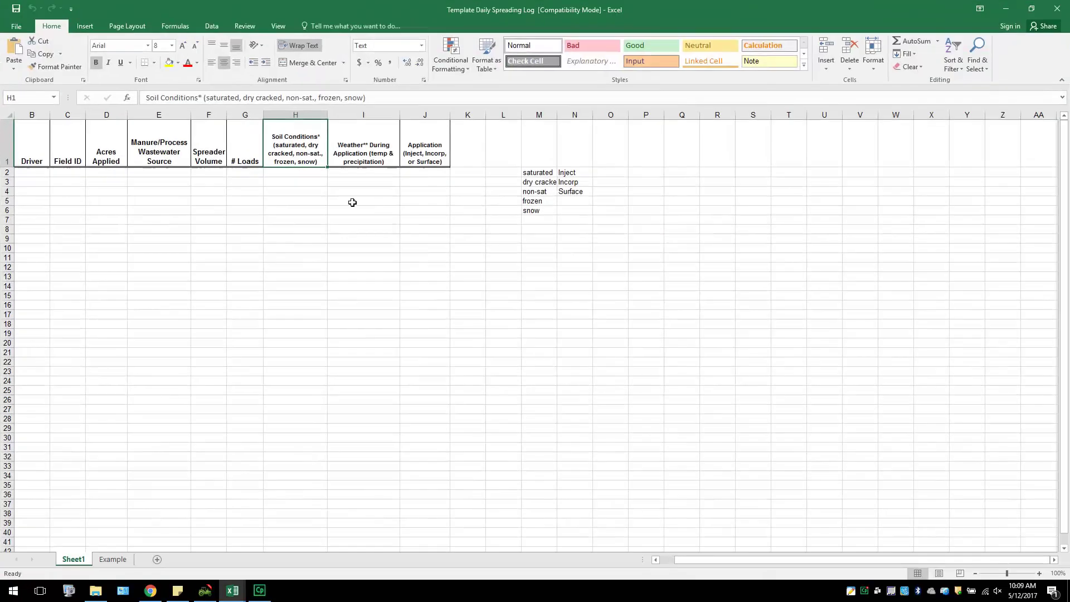
drag(690, 561, 659, 561)
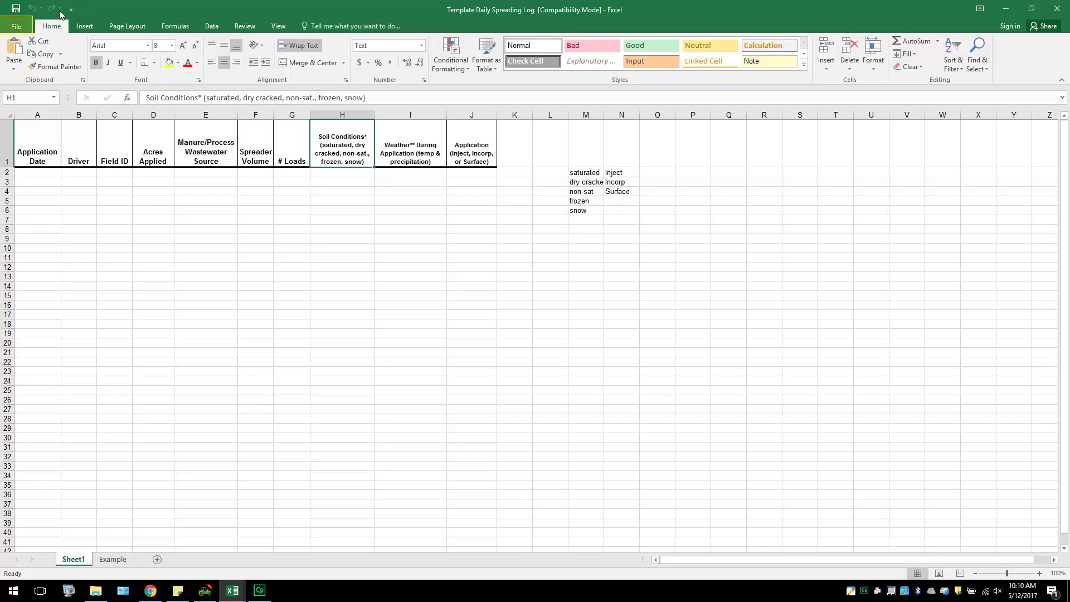
click(31, 27)
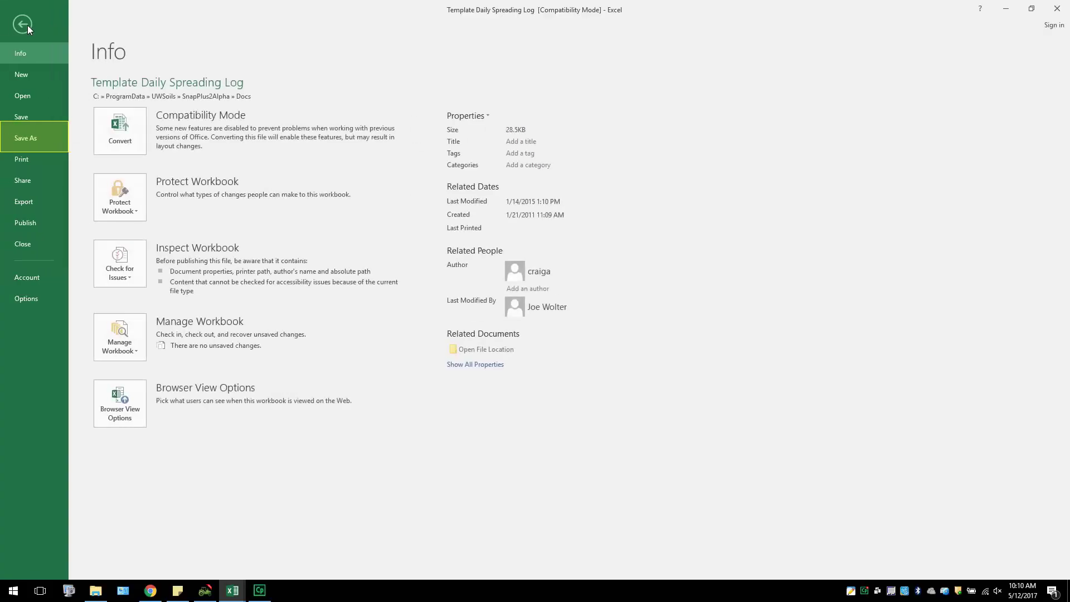
click(34, 143)
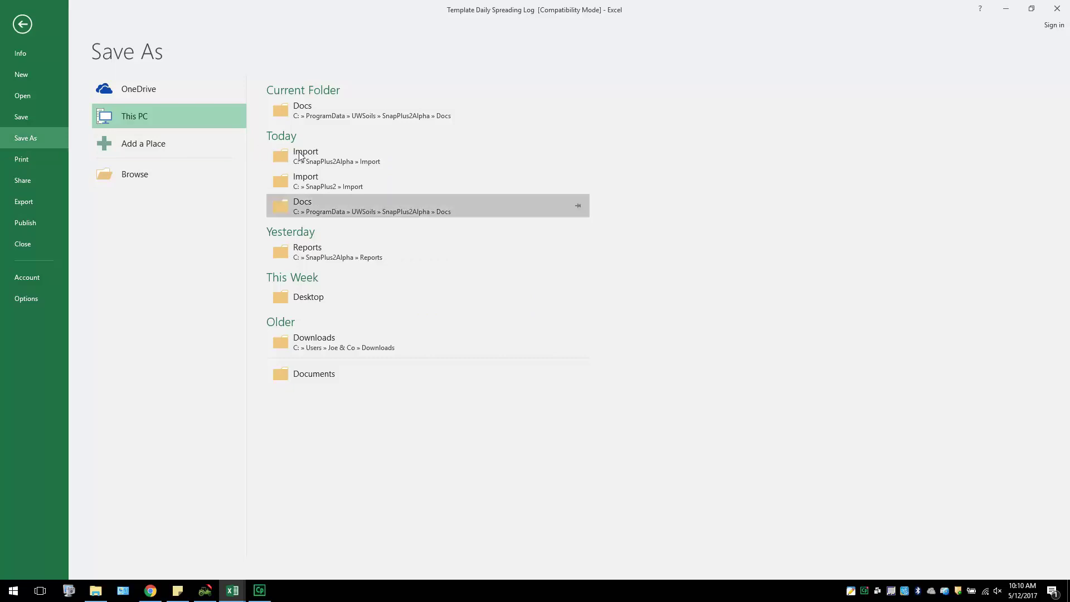
click(315, 160)
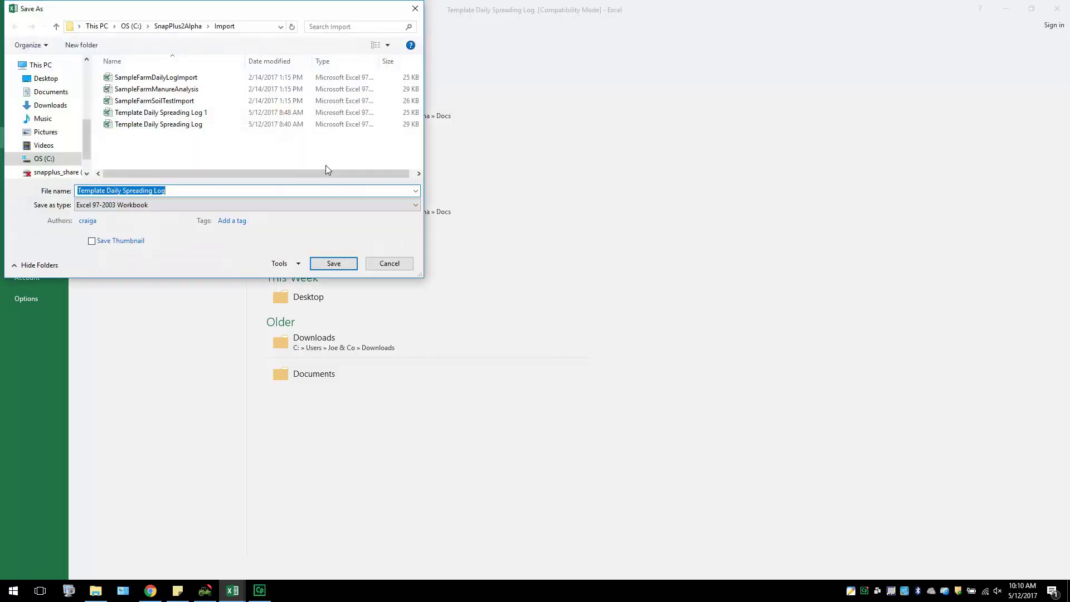
click(302, 192)
- Add 2 to the file name and save it as Template Daily Spreading Log 2
text(2)
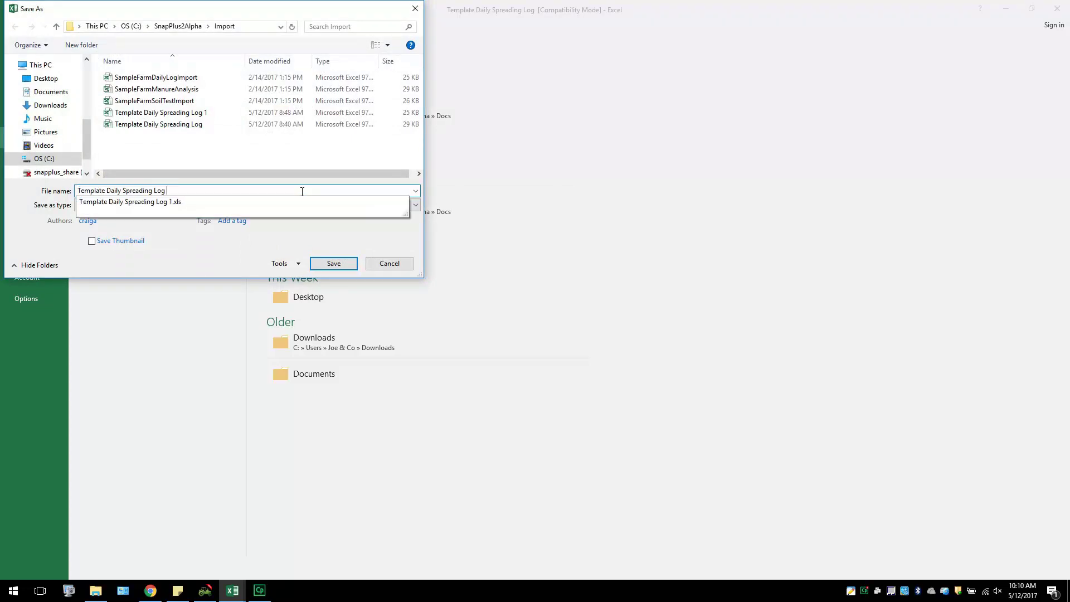
click(316, 262)
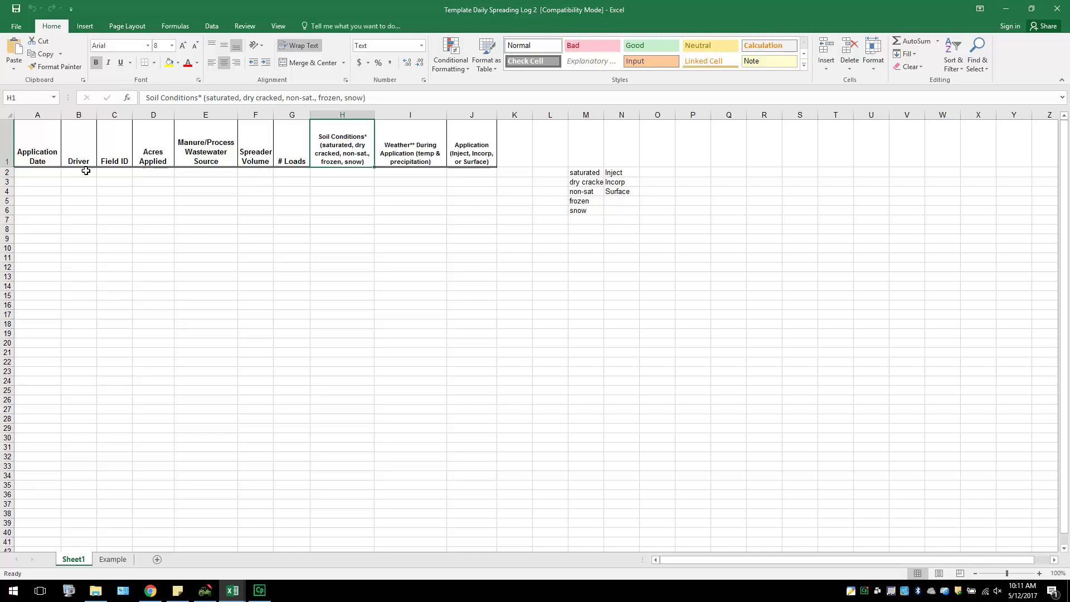
- Enter application date 9/29/2016 in A2 and the driver's name in B2
click(55, 172)
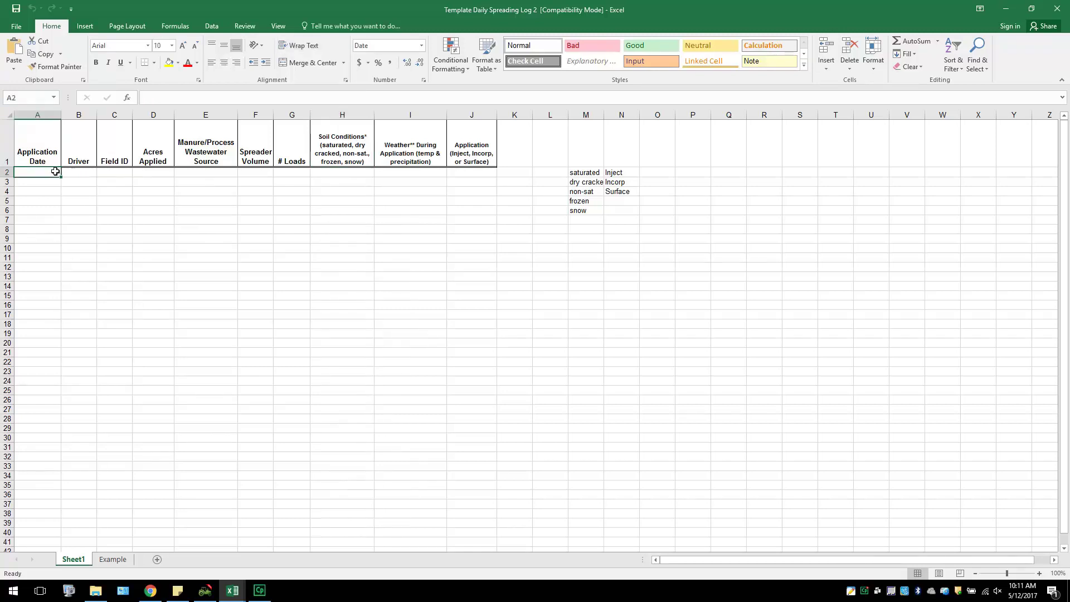
text(9)
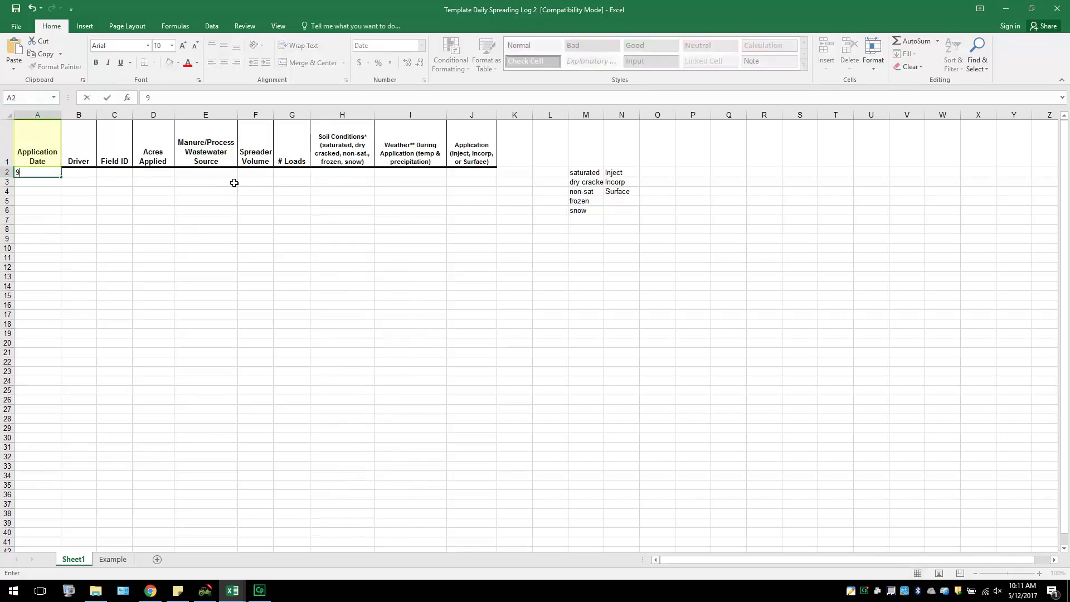
text(/29/2016)
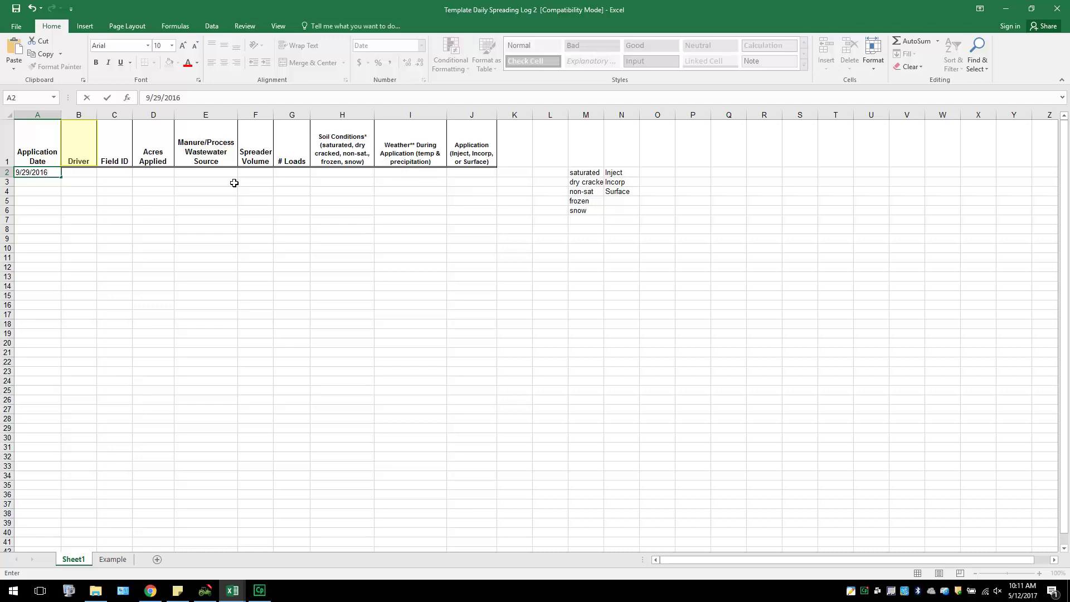
key(Tab)
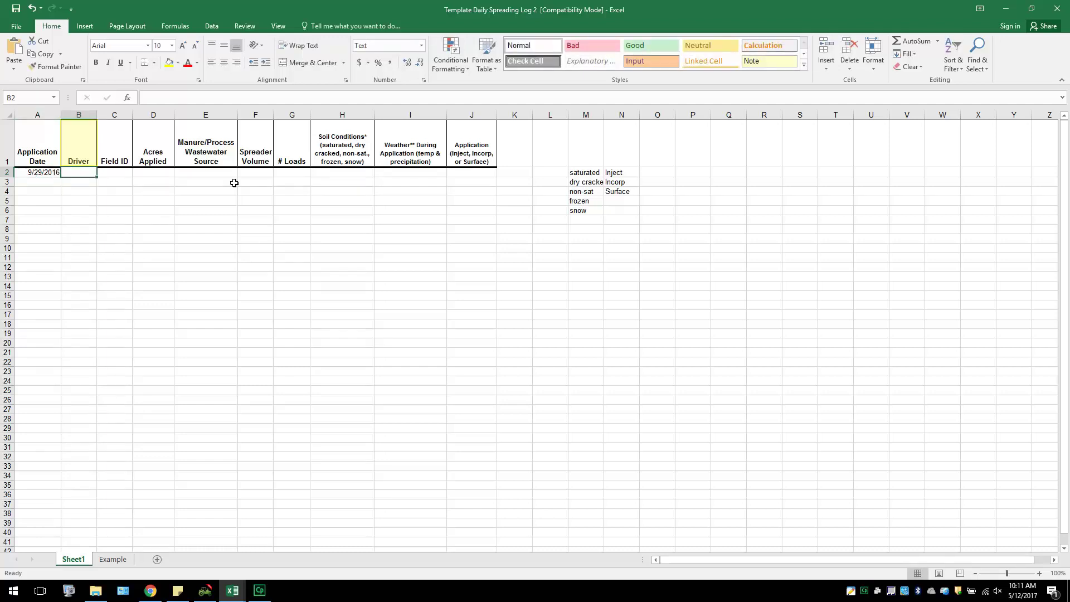
text(John X.)
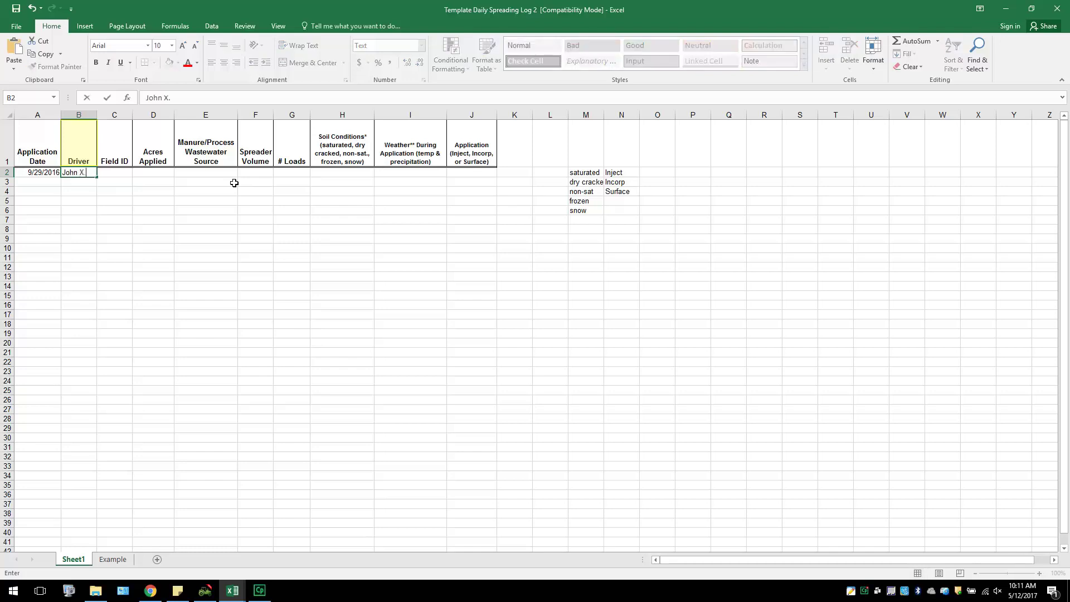
key(BackSpace)
key(BackSpace)
text(Q)
key(Tab)
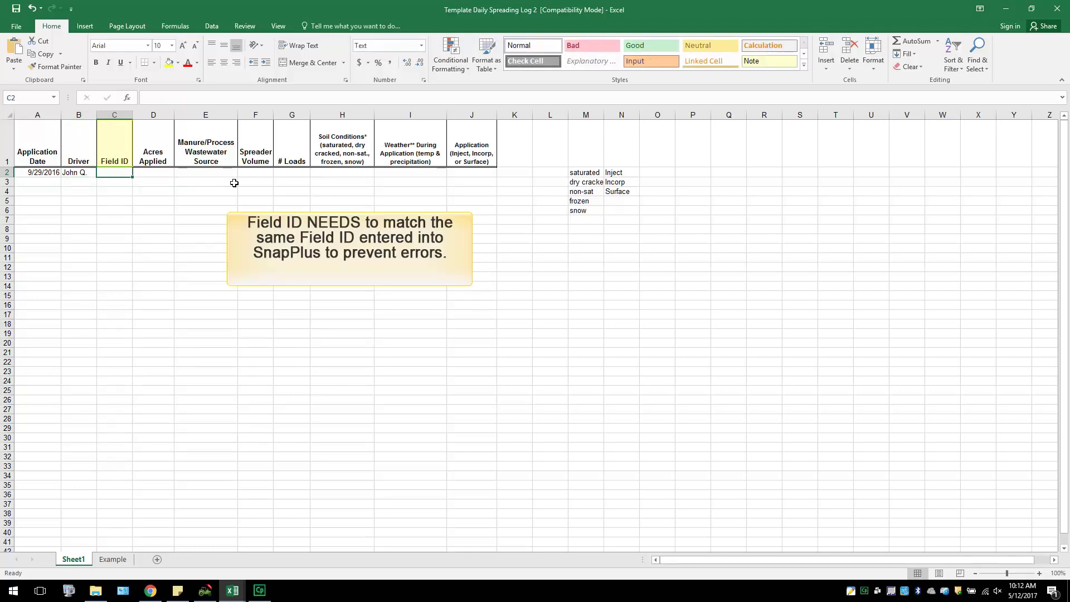
- Enter Field ID 08 in C2 and 2.00 acres applied in D2
text(0)
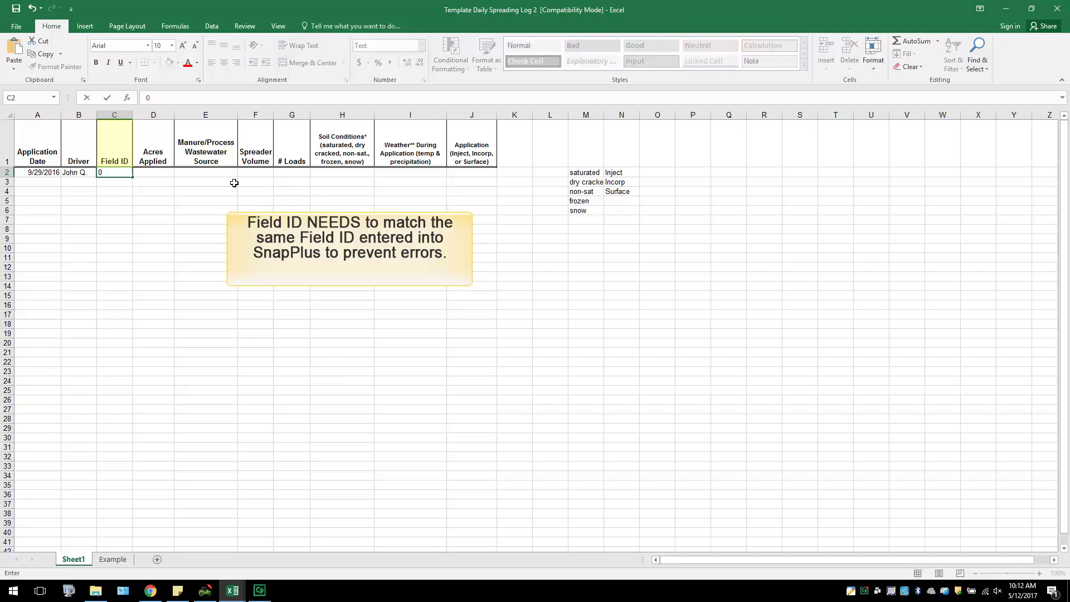
text(8)
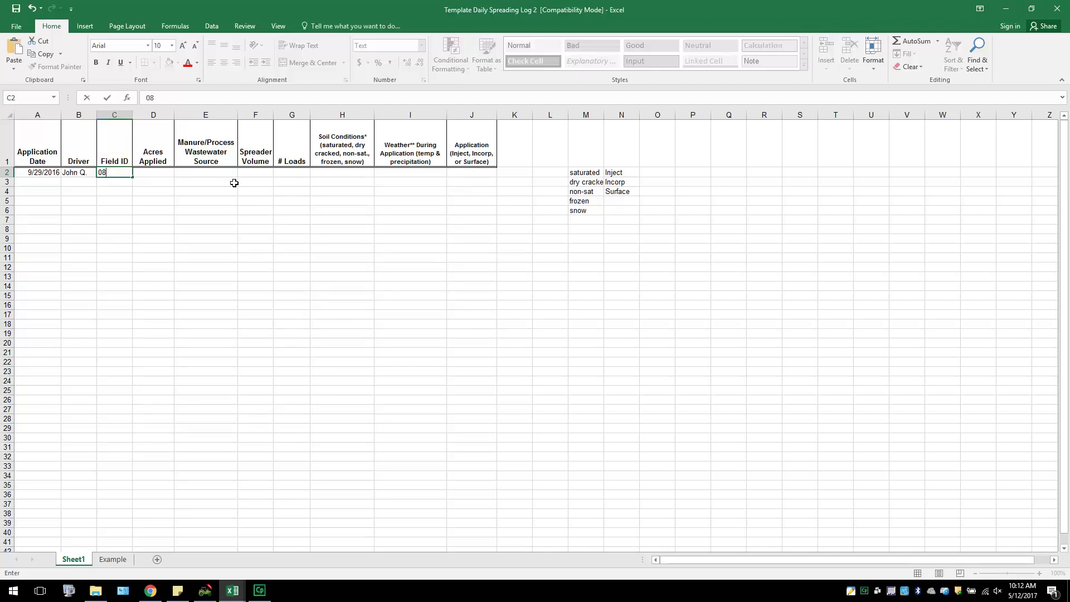
key(Tab)
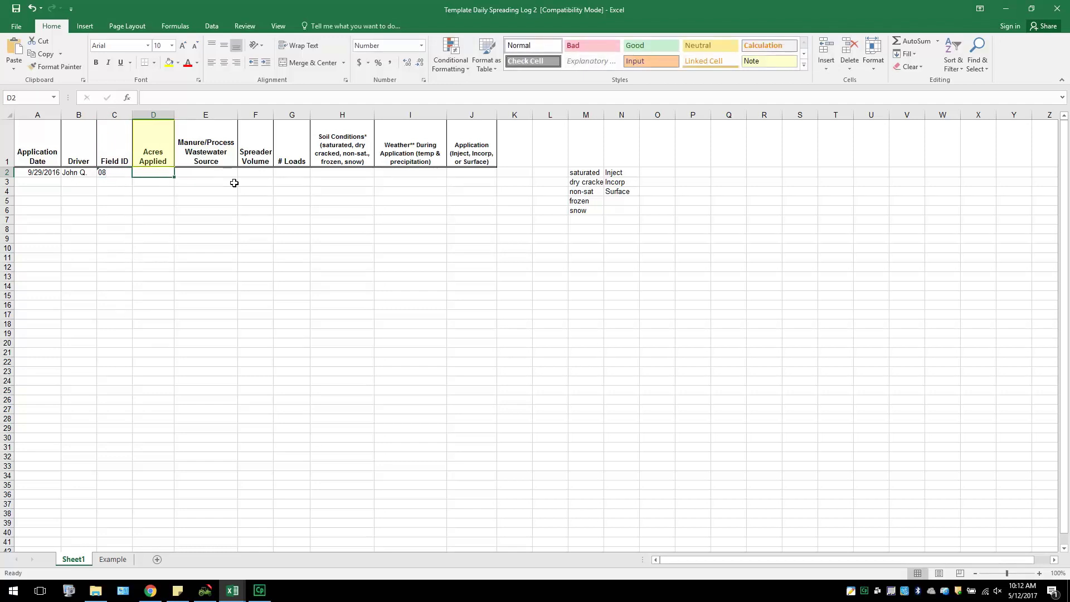
text(2.00)
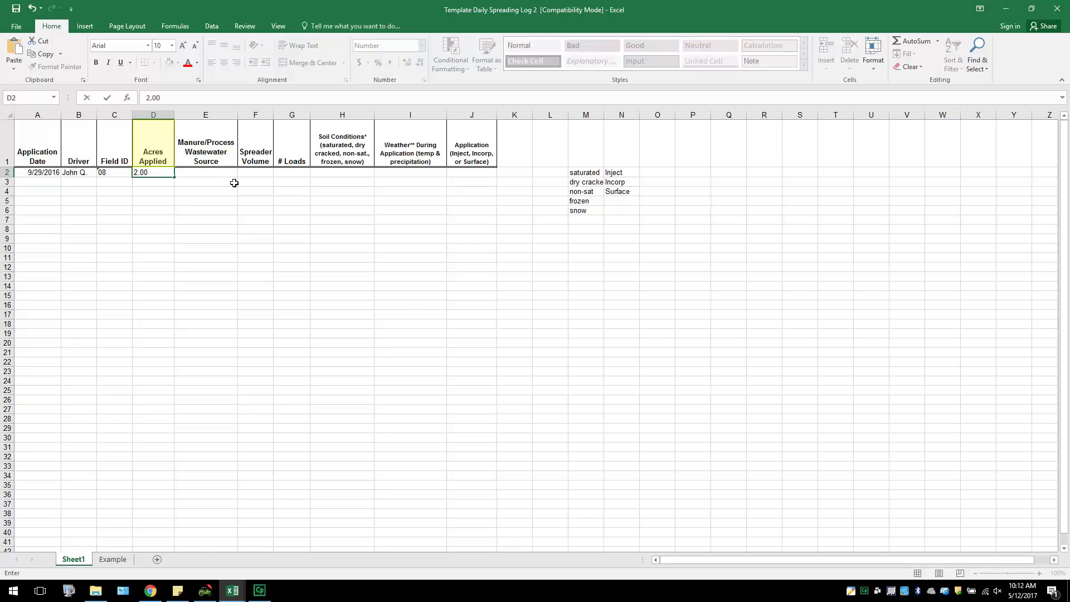
key(Tab)
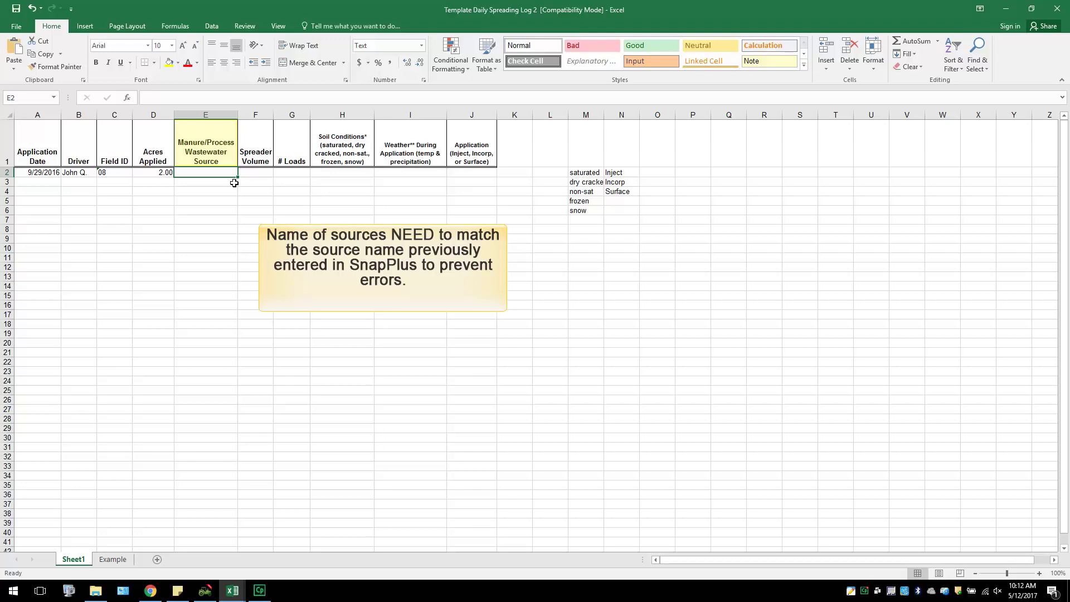
- Record Dairy Pack as the manure source in E2
text(Dairy )
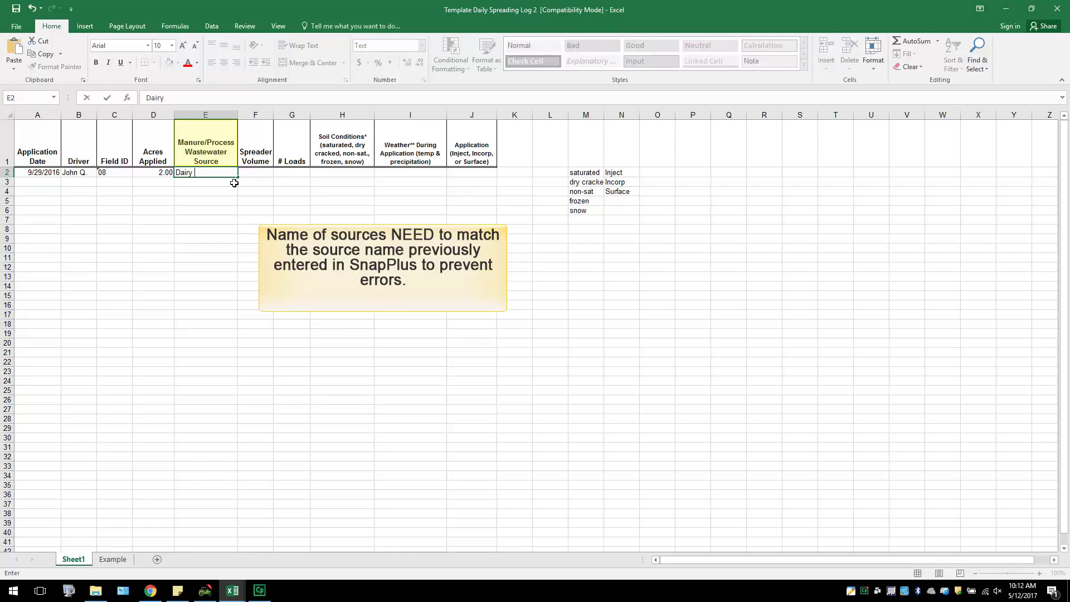
text(Pack)
key(Tab)
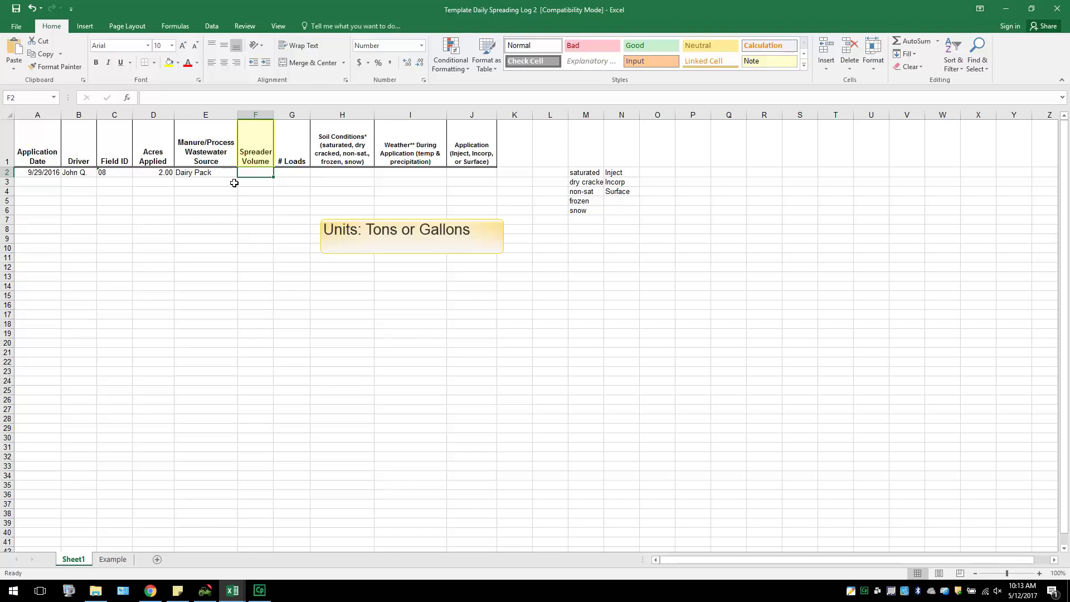
- Enter spreader volume 40.00 in F2 and 2.00 loads in G2
text(40.00)
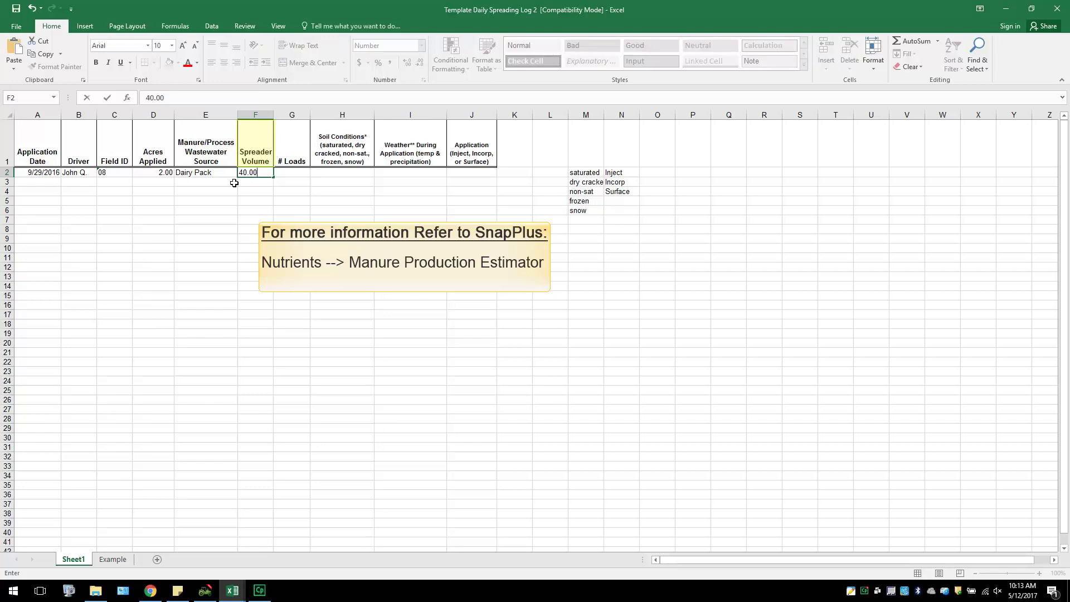
key(Tab)
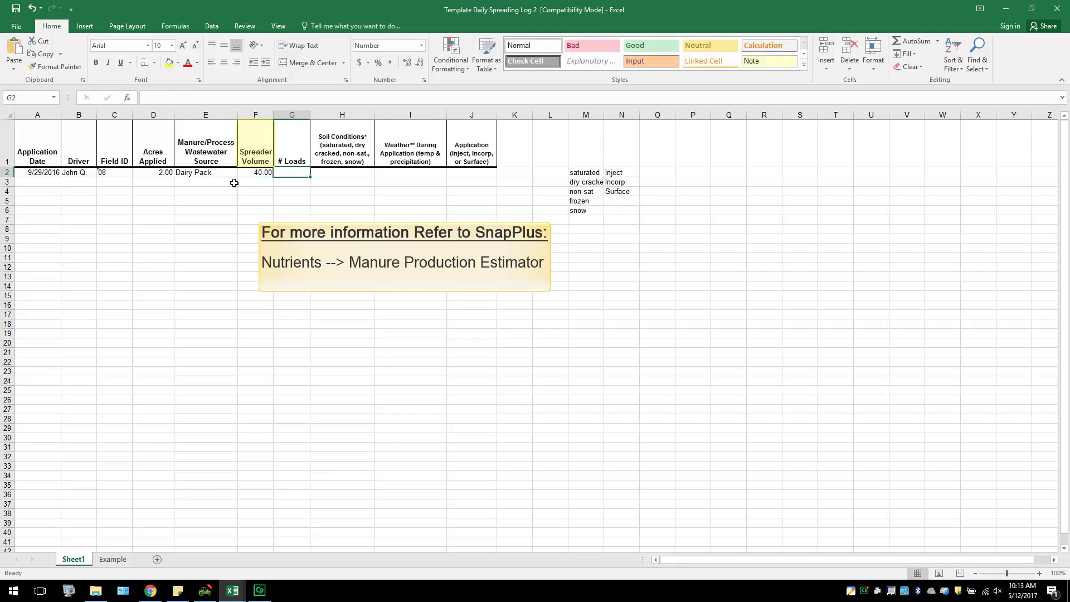
text(2.00)
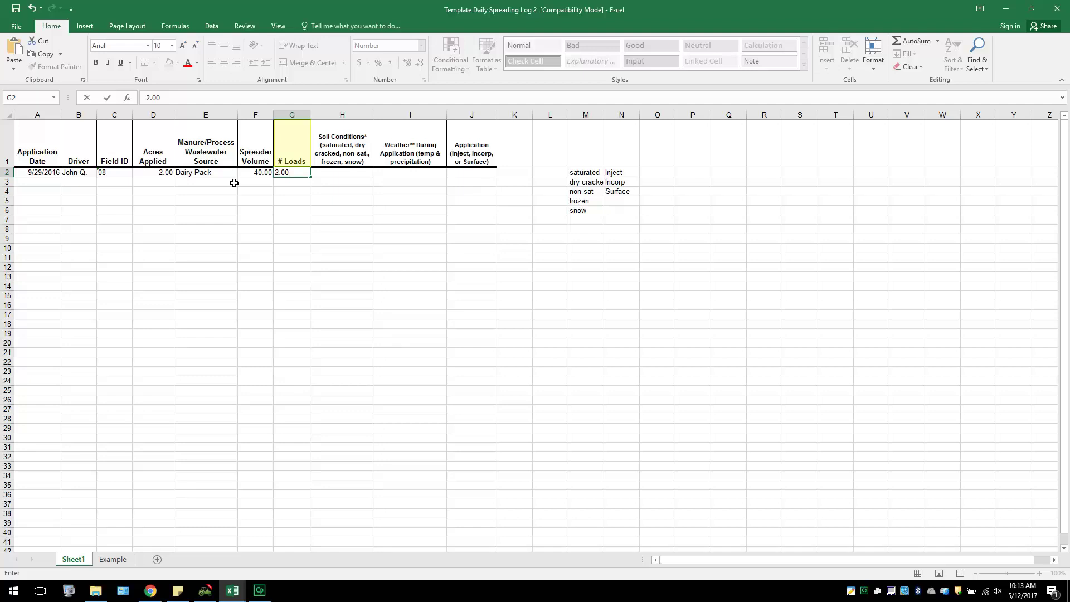
key(Tab)
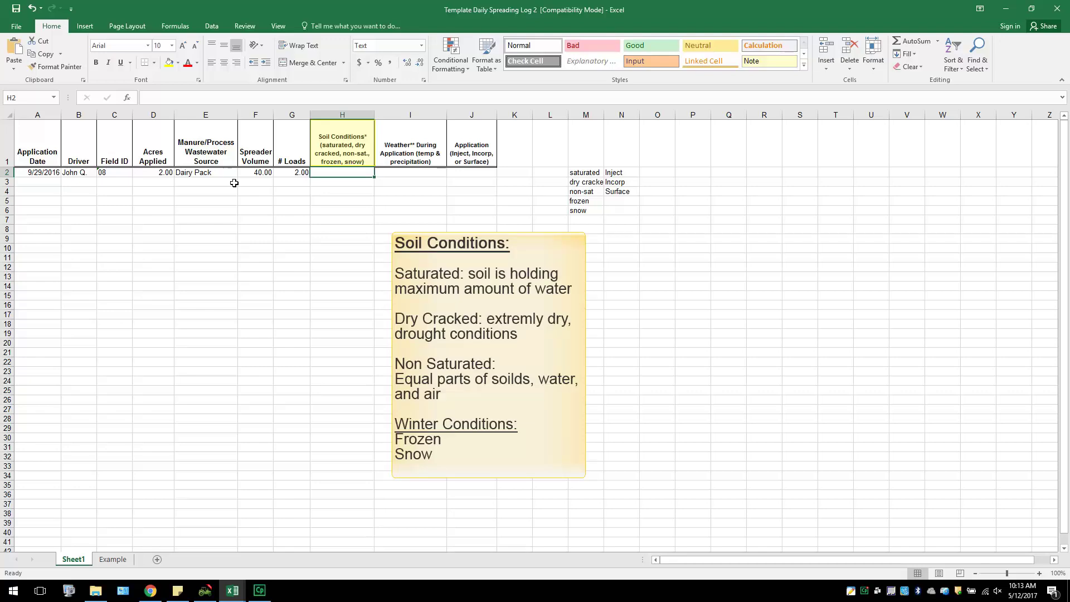
- Replace the mistyped entry in H2 with soil condition non-sat
text(Non)
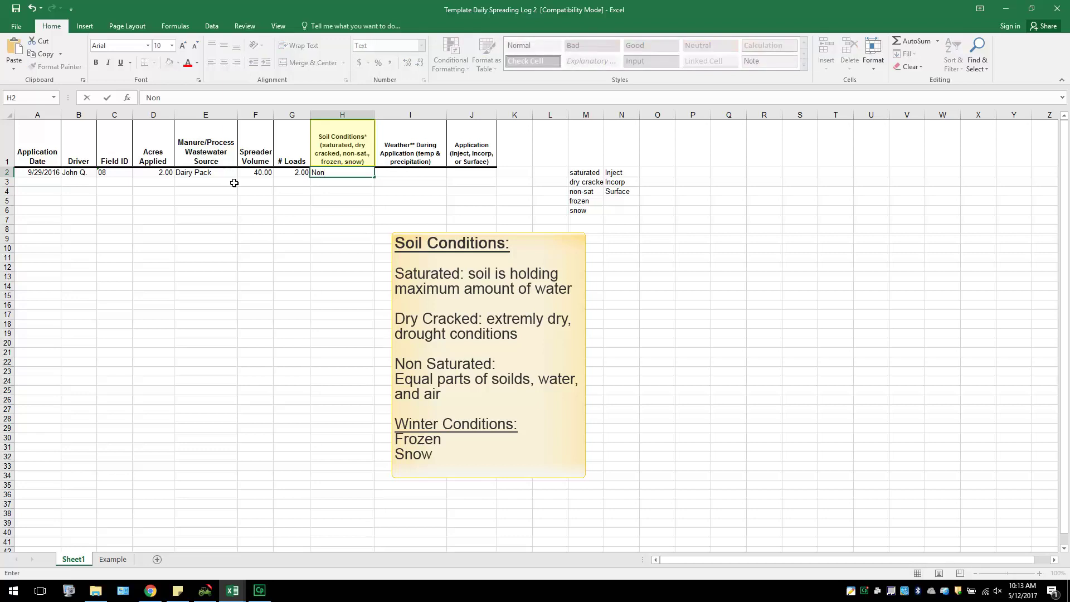
key(BackSpace)
key(BackSpace)
key(BackSpace)
text(non-sat)
key(ctrl+Return)
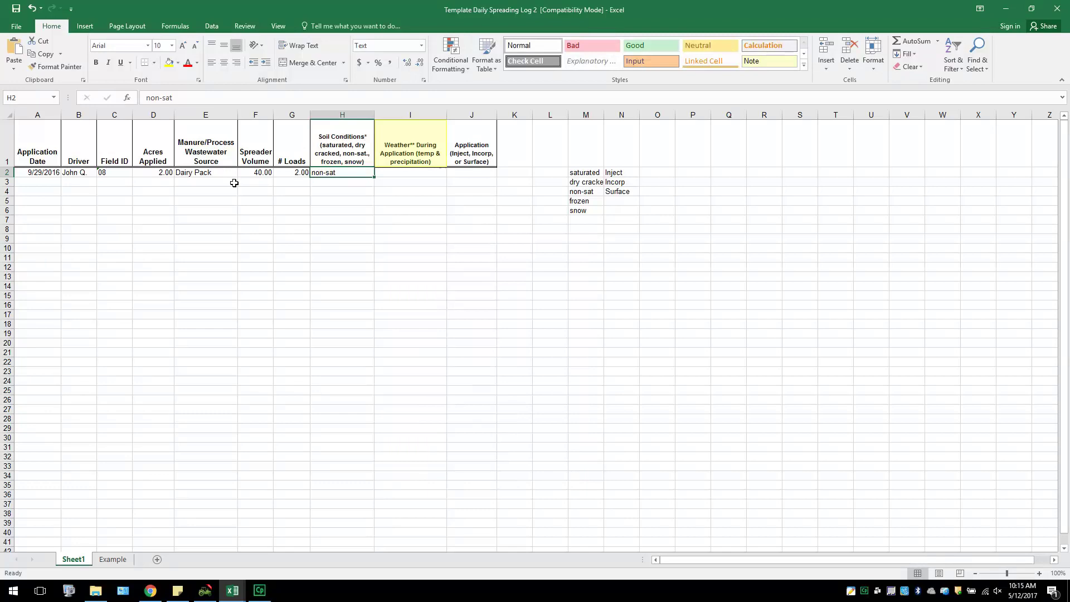
- Enter 65 Dry as the weather in I2 and Incorp as the application method in J2
key(Tab)
text(65)
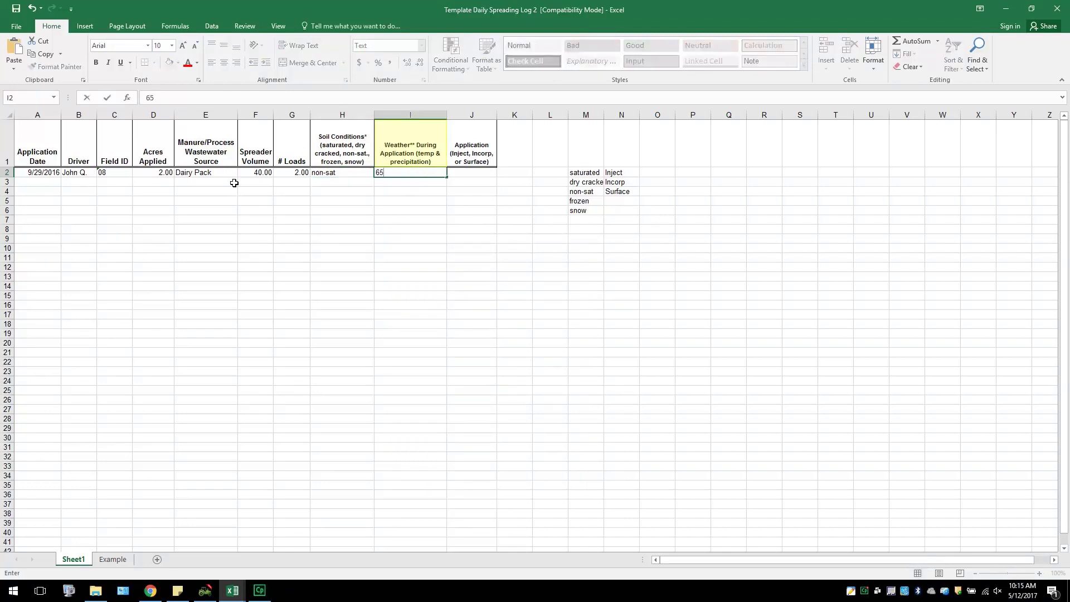
text( Dry)
key(Tab)
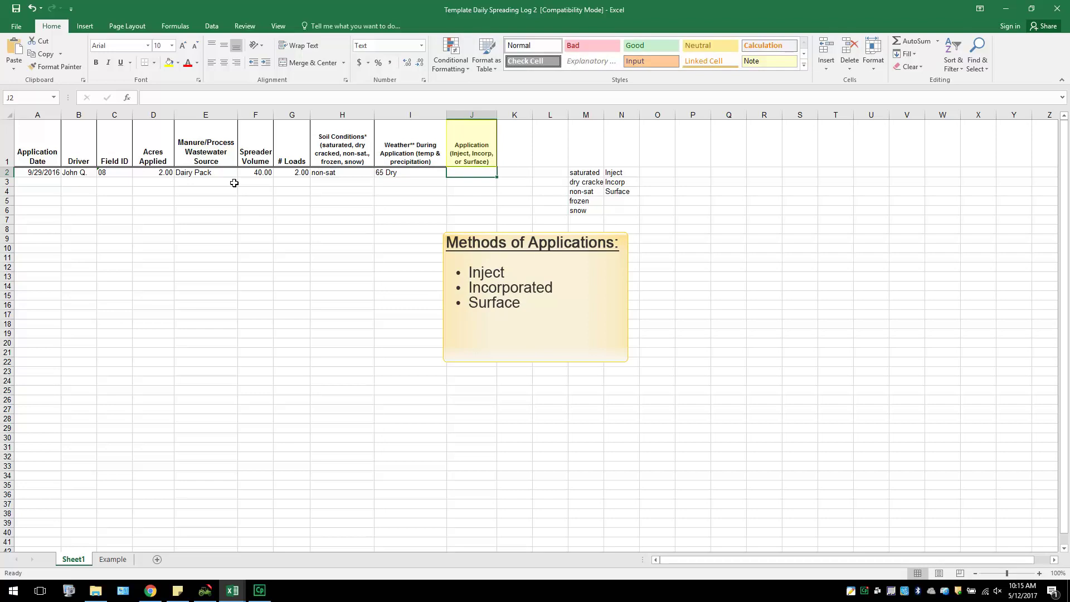
text(Incorp)
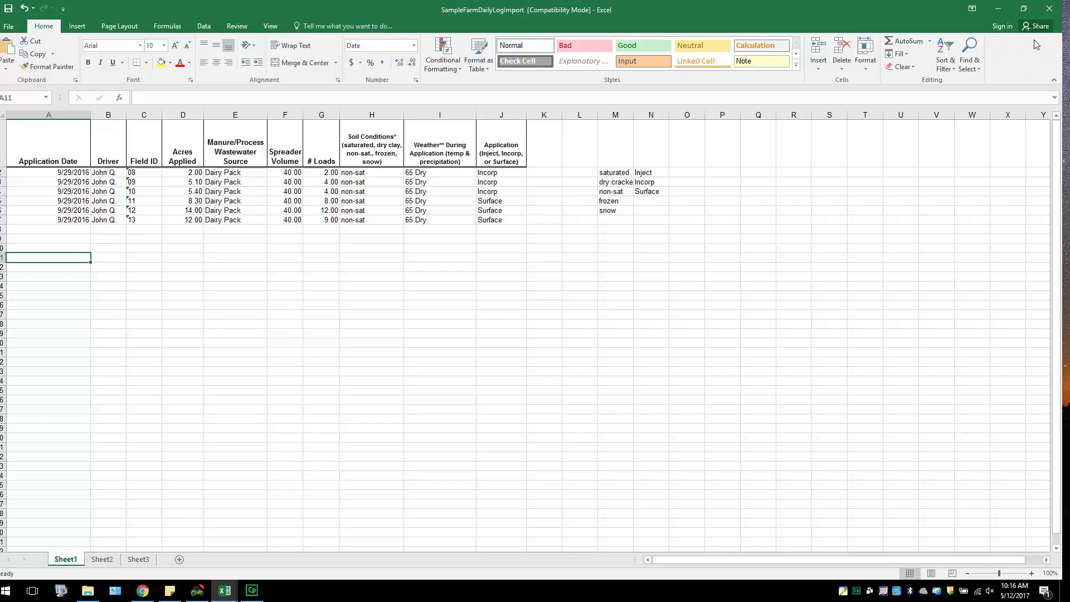
- Close both Excel workbooks to return to SnapPlus's Daily Log for Manure Applications
click(1046, 10)
click(1044, 13)
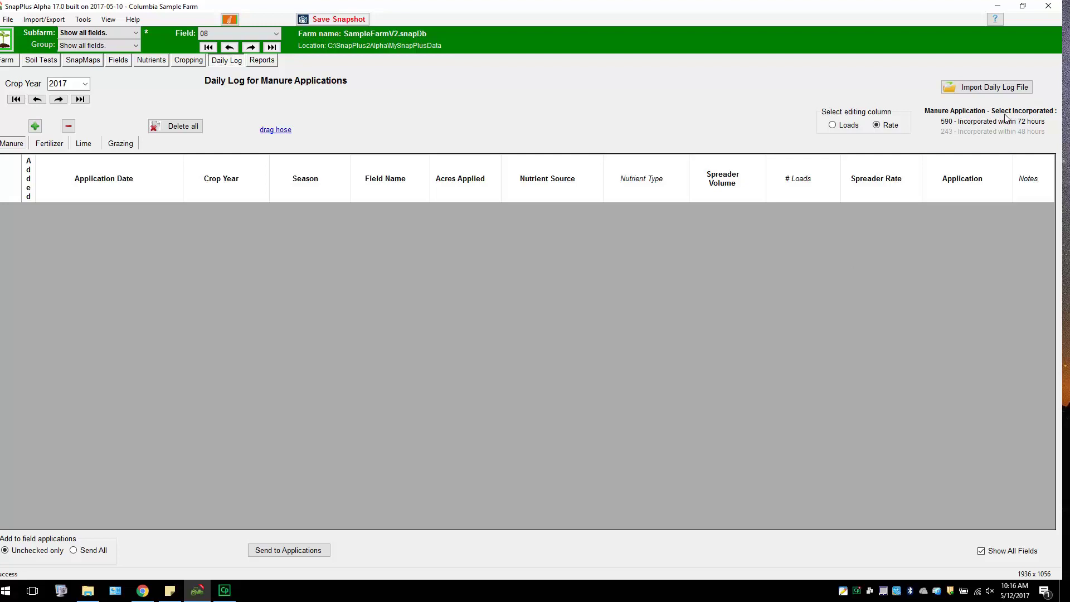
- Load SampleFarmDailyLogImport.xls into the daily log import, showing its six 2016-09-29 rows
click(996, 92)
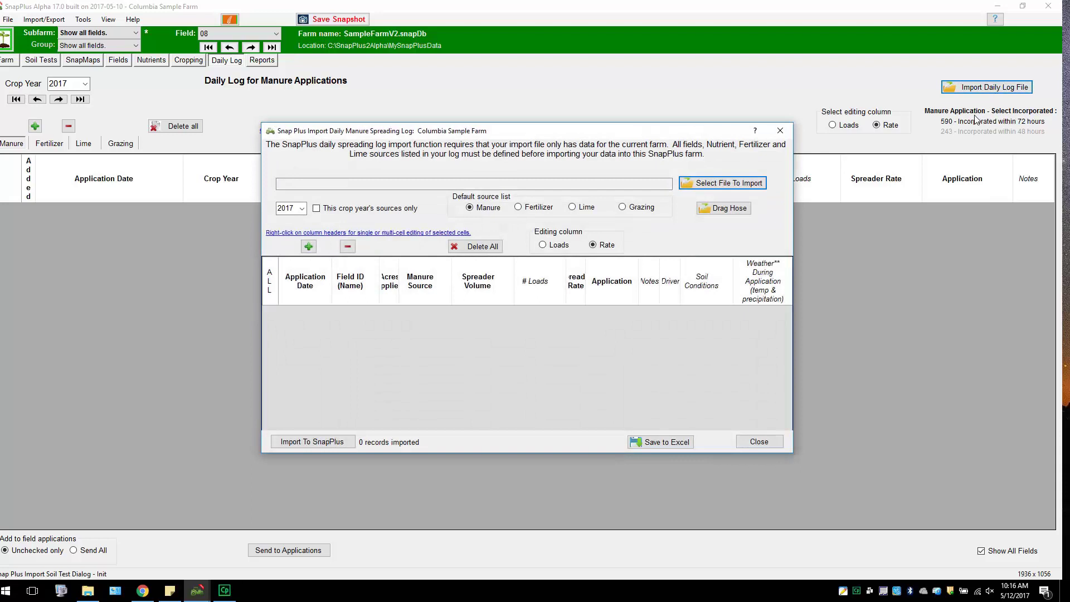
click(747, 184)
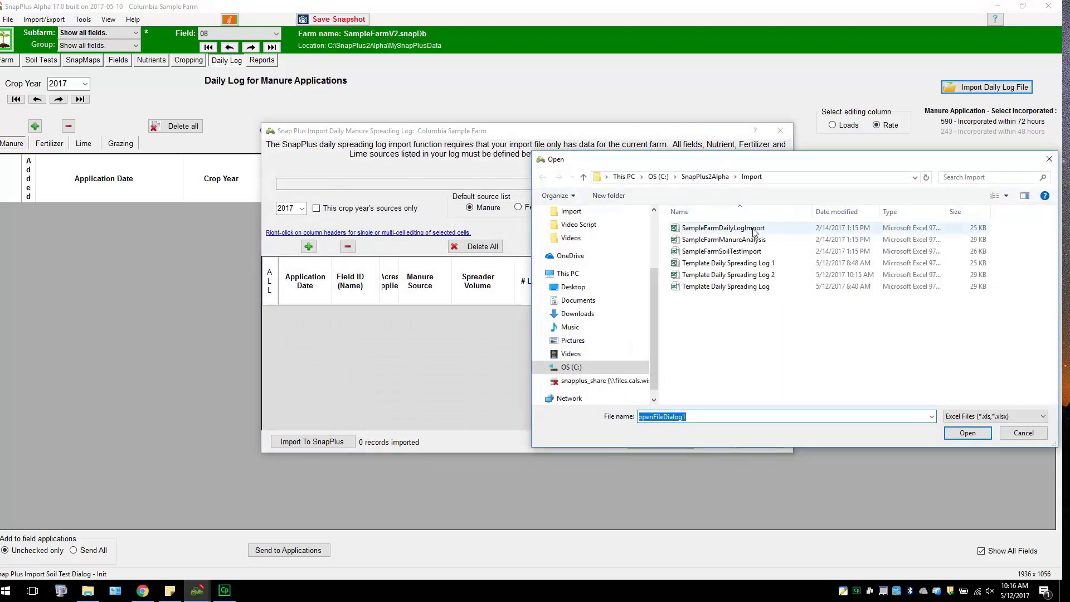
click(756, 228)
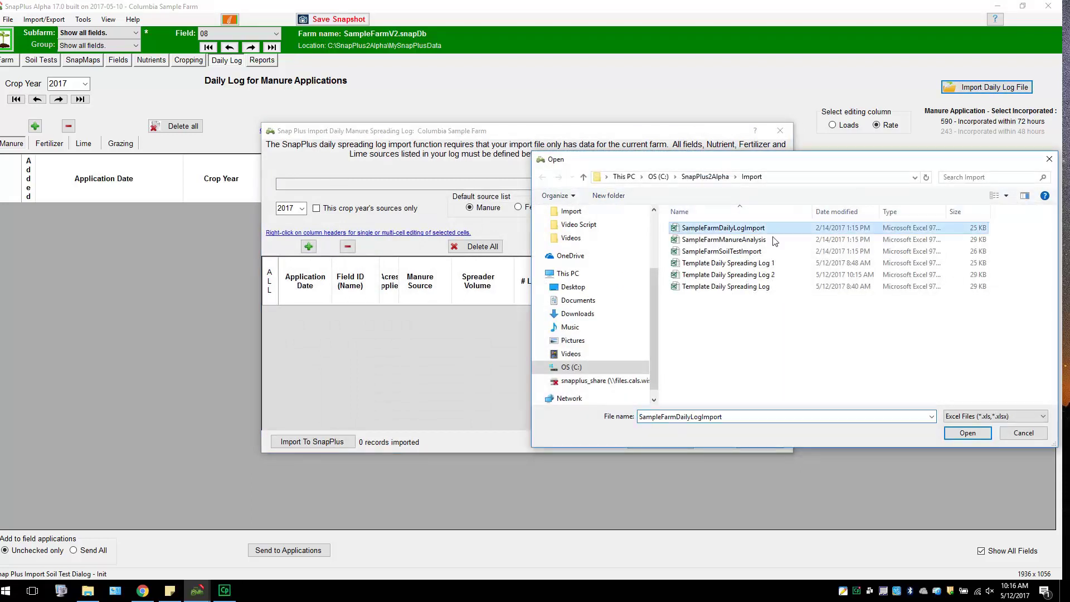
click(983, 439)
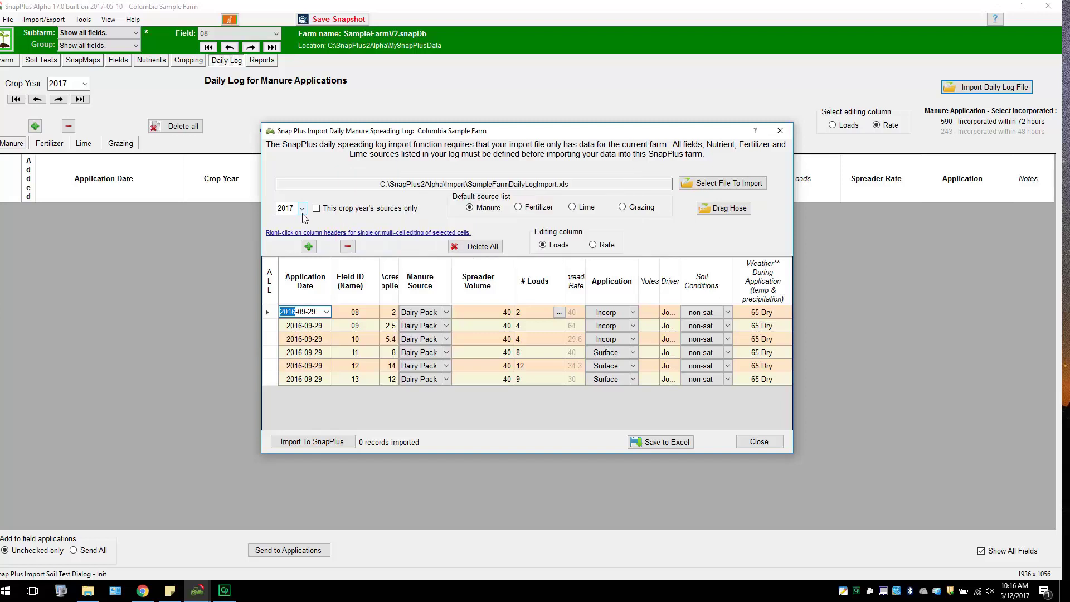
- Set the crop year to 2016 and import the six spreading records into SnapPlus
click(301, 211)
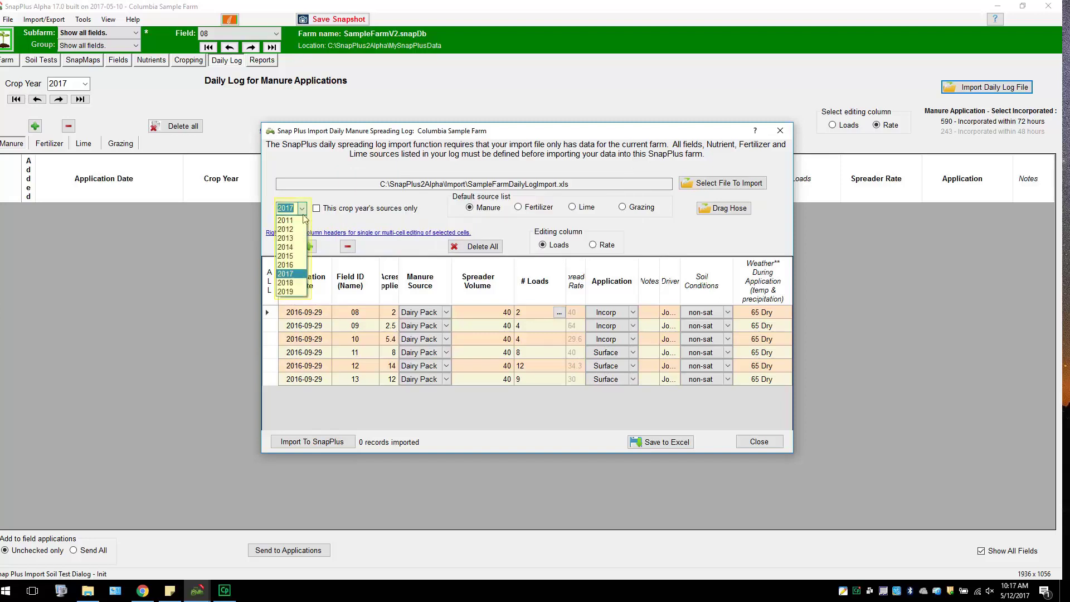
click(290, 264)
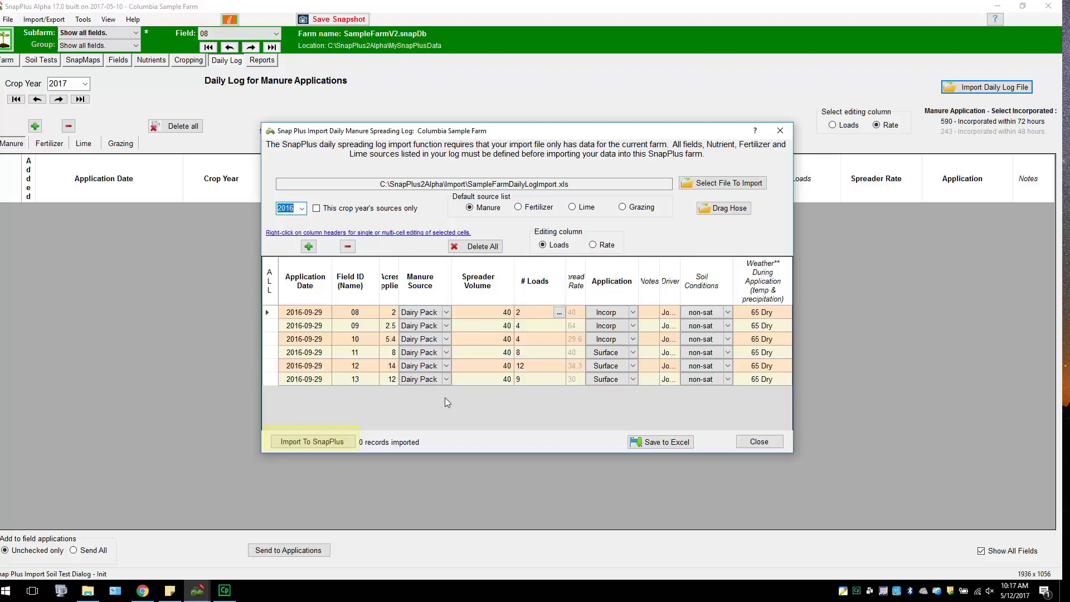
click(346, 442)
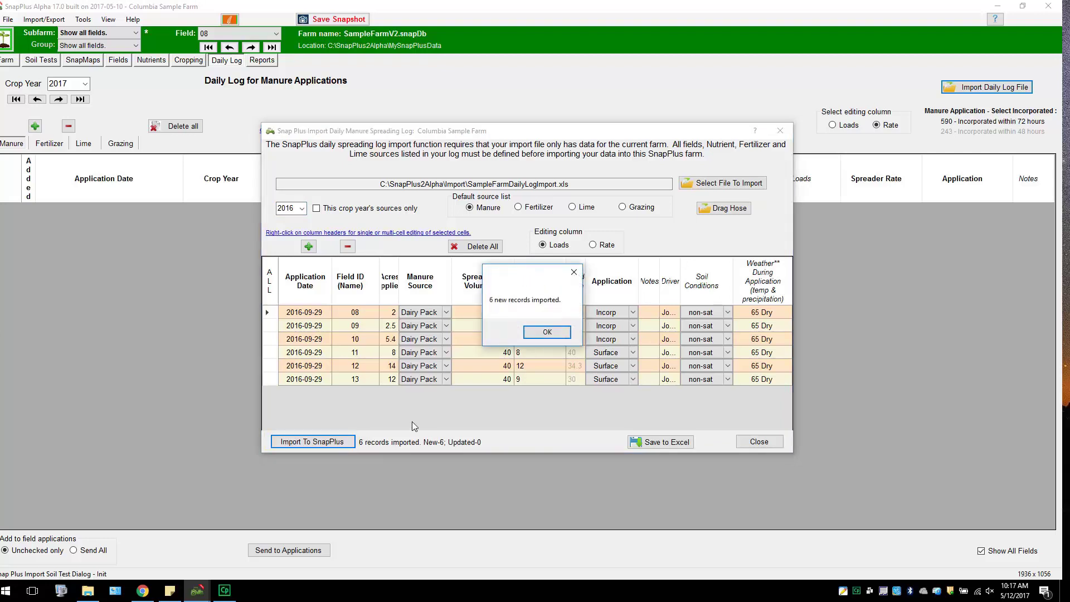
- Confirm the 'New-6, Updated-0' import message to show the six records in the Daily Log
click(531, 333)
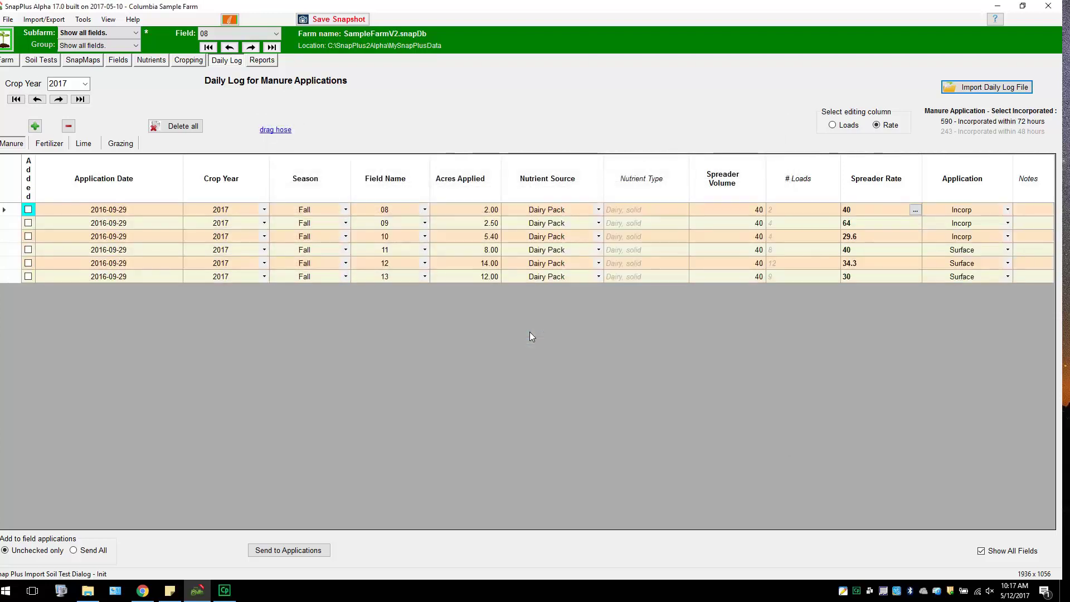